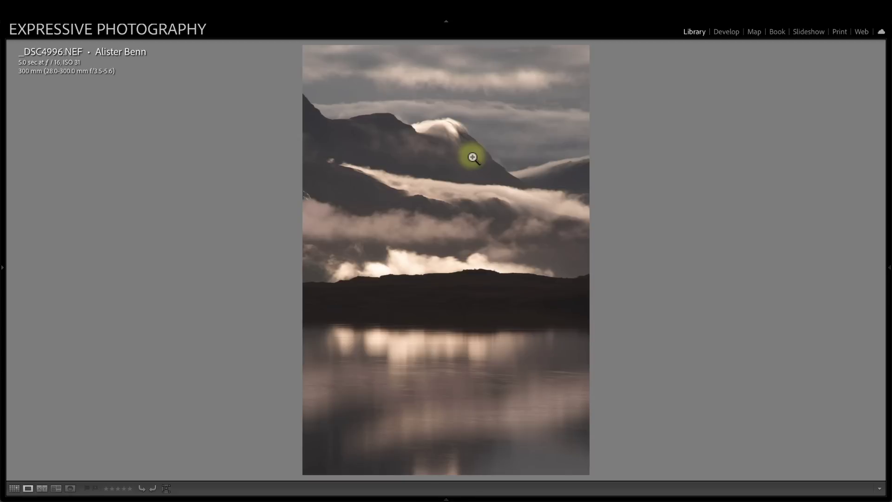
Step: Open the photo in the Develop module and switch its info overlay to the exposure settings and lens
click(729, 32)
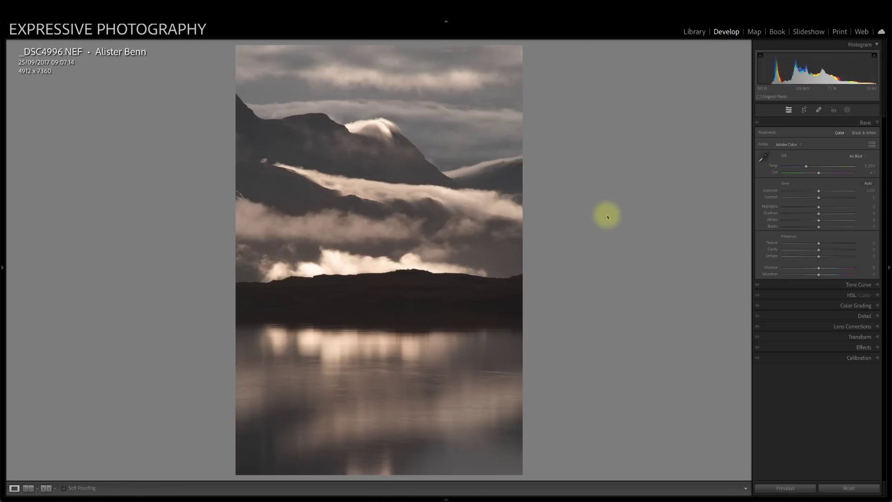
key(i)
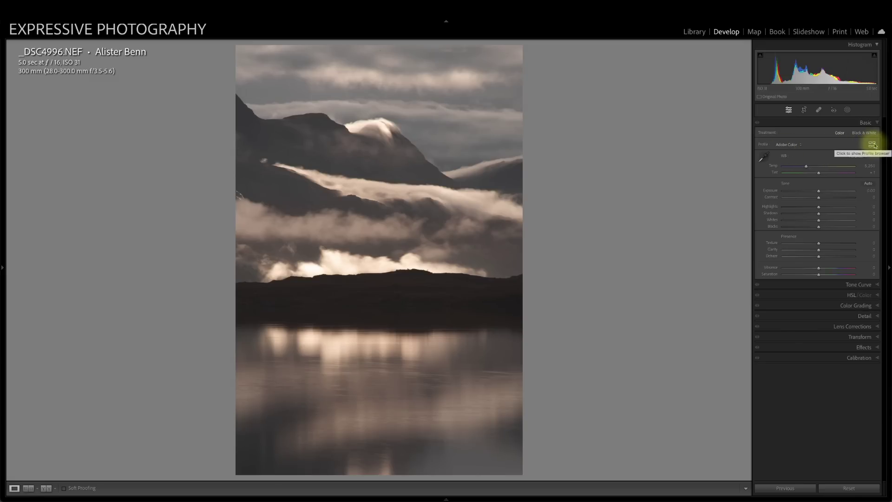
Step: Try the Adobe Neutral profile on the photo and return to Adobe Color
click(872, 145)
click(774, 287)
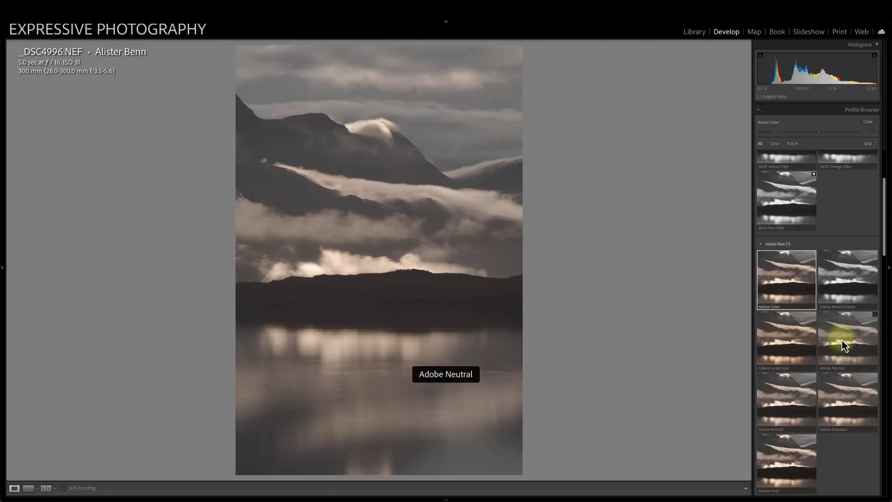
click(842, 341)
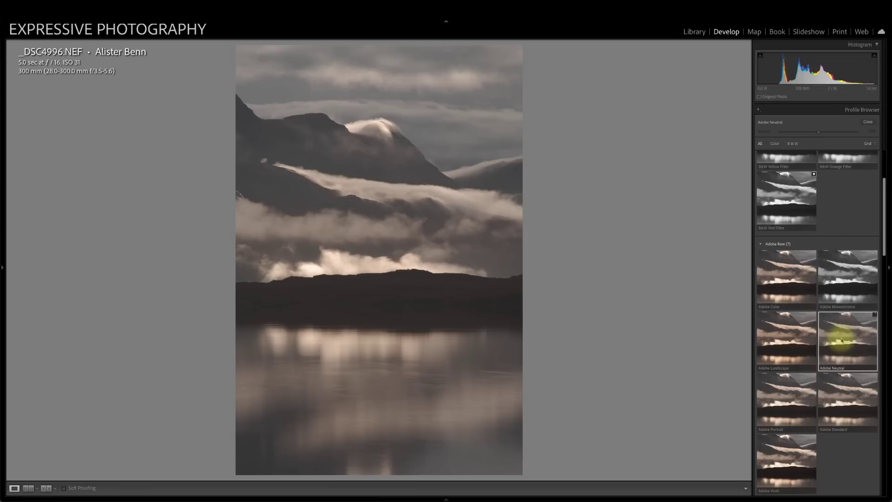
click(802, 297)
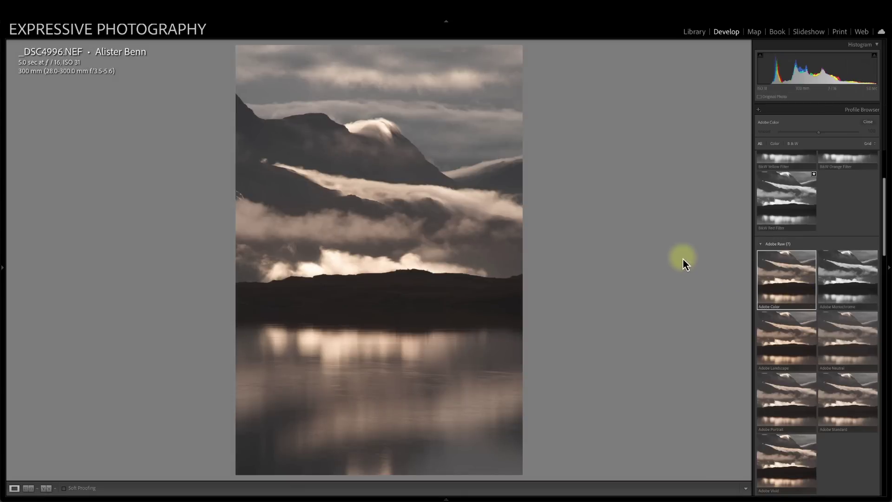
click(868, 122)
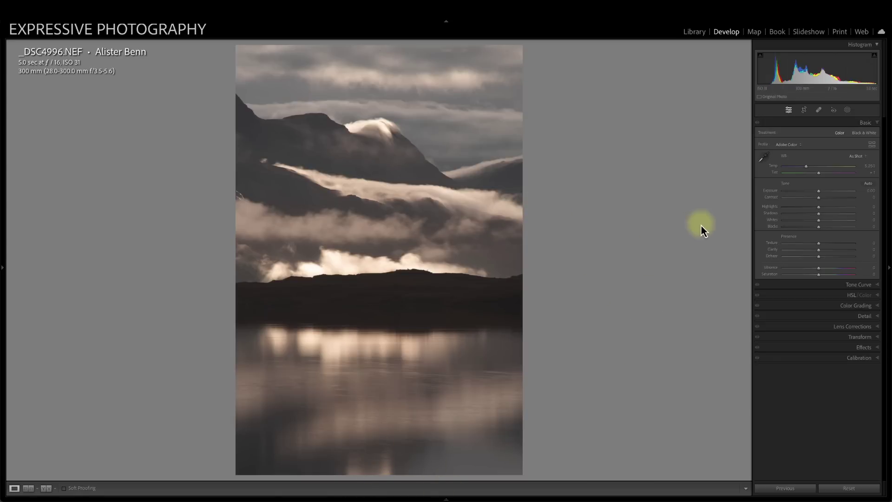
Step: Crop the photo to the 4 x 5 / 8 x 10 aspect ratio, trimming mostly the water at the bottom and a thin strip of sky
click(804, 110)
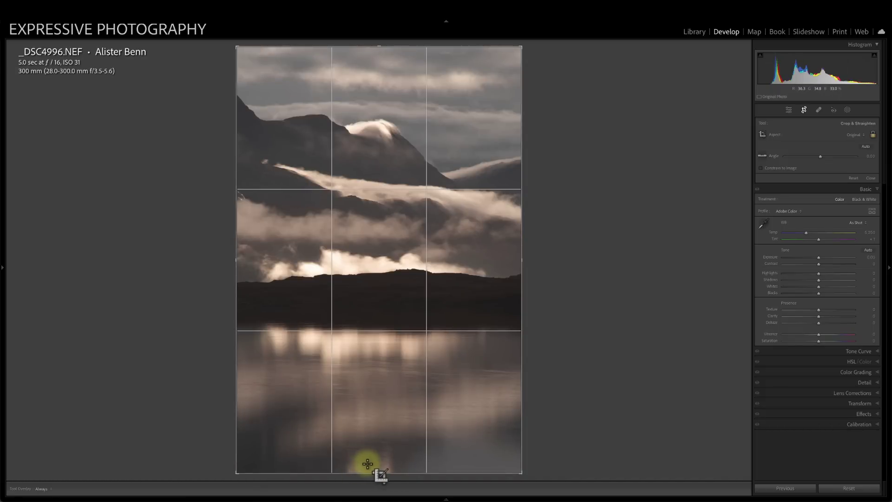
click(853, 138)
click(834, 165)
drag(489, 182, 474, 201)
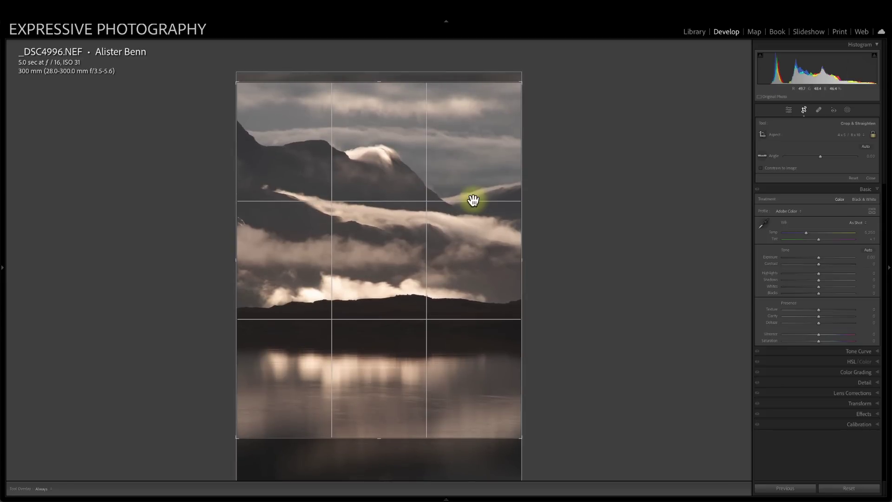
key(Return)
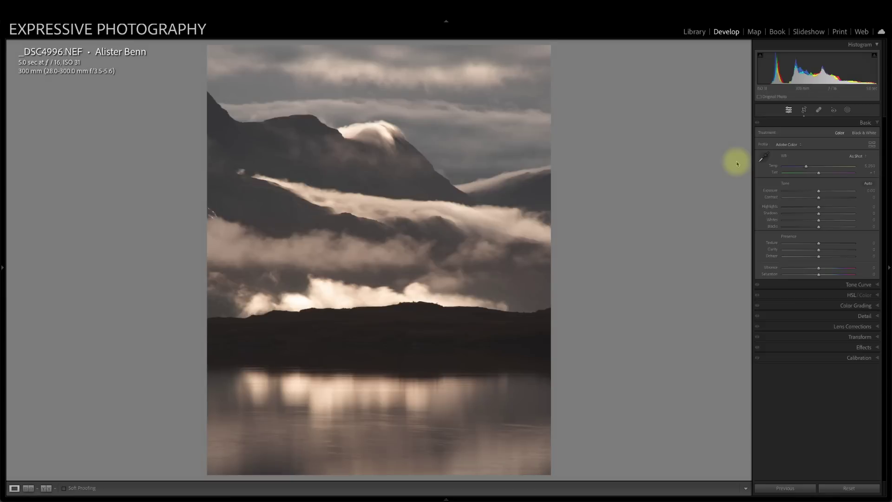
Step: Try neutral white balance samples from the lower cloud band and from the grey sky beside the mountain peak
click(858, 157)
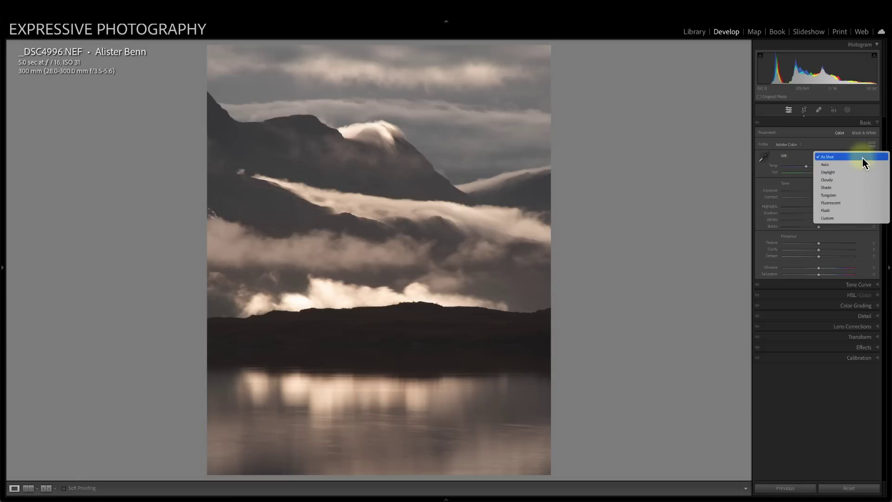
click(728, 155)
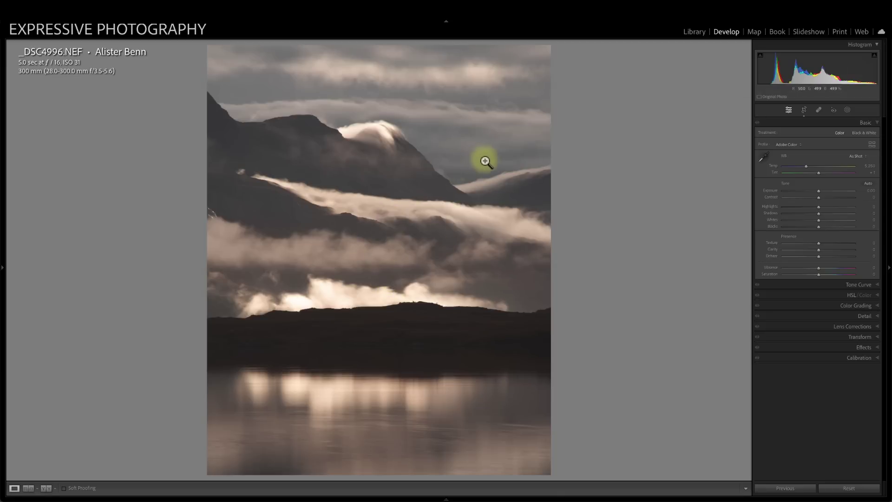
click(764, 158)
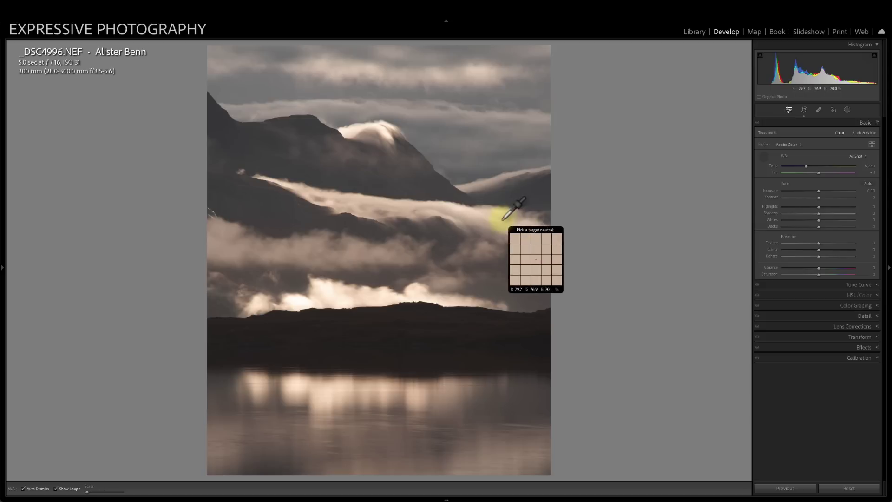
click(310, 243)
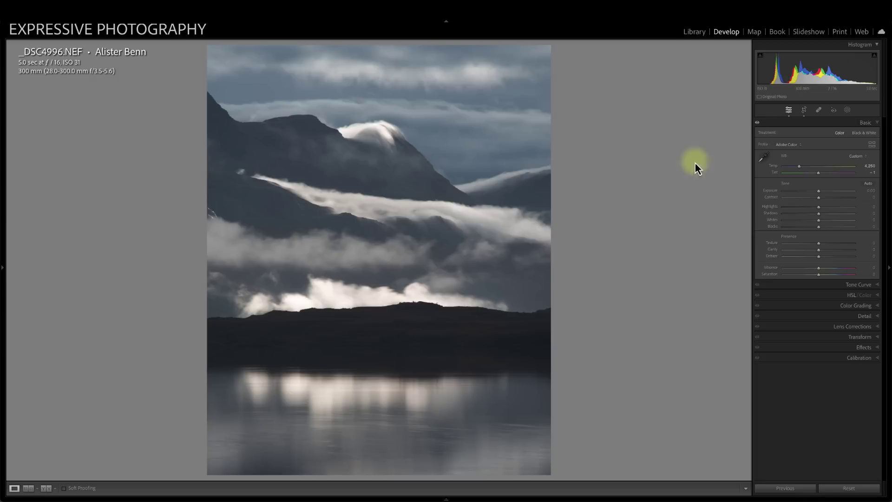
click(762, 160)
click(484, 179)
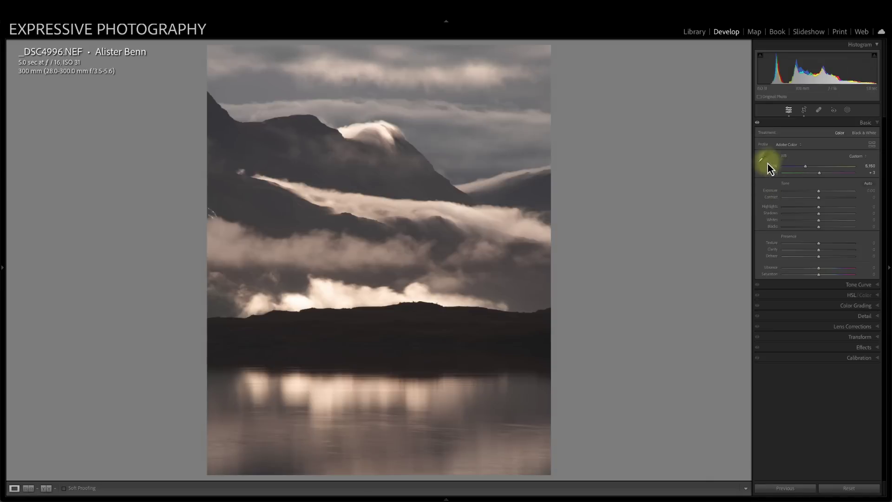
Step: Set a cool white balance by sampling the lower cloud band, and fine-tune the temperature to about 4,338
click(767, 159)
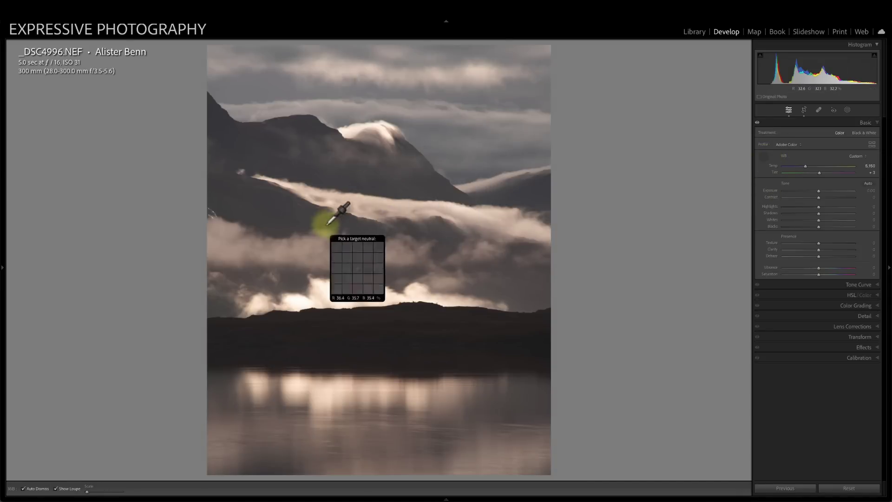
click(301, 247)
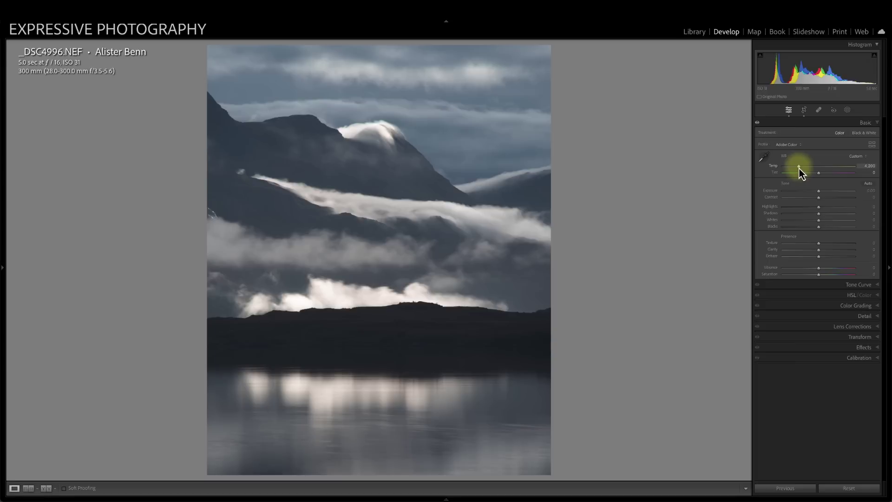
drag(799, 168, 800, 168)
drag(800, 169, 800, 168)
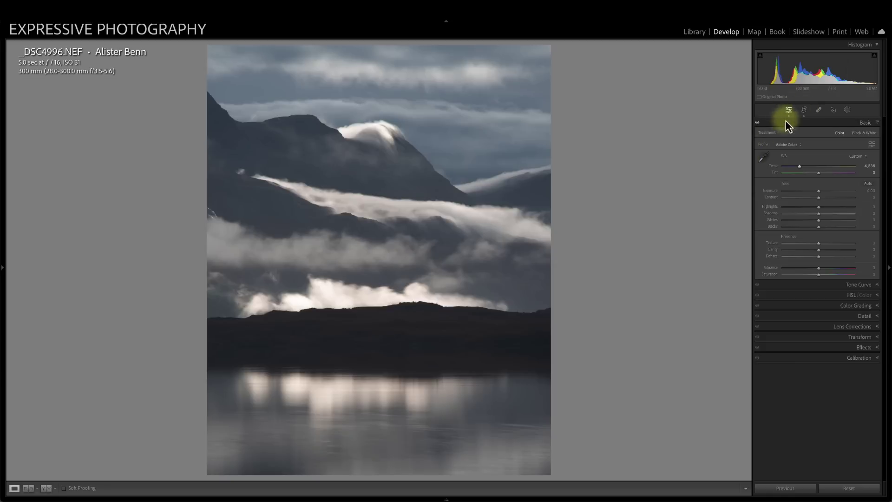
click(847, 111)
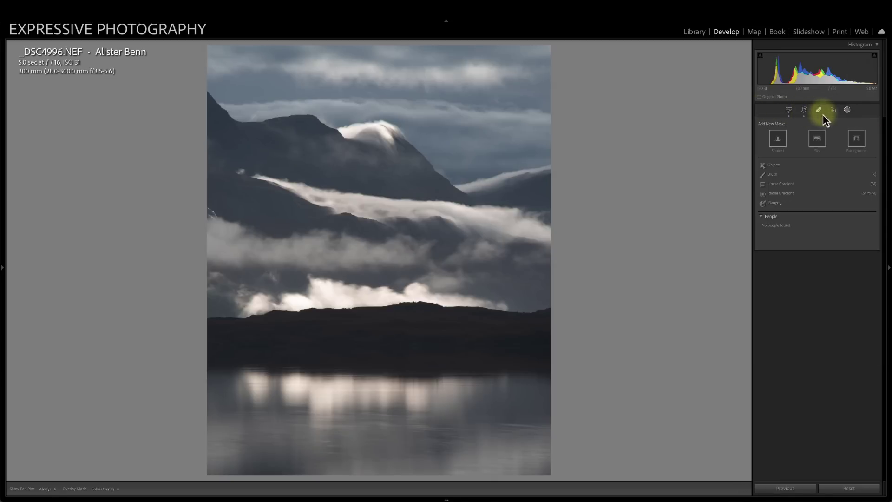
click(845, 113)
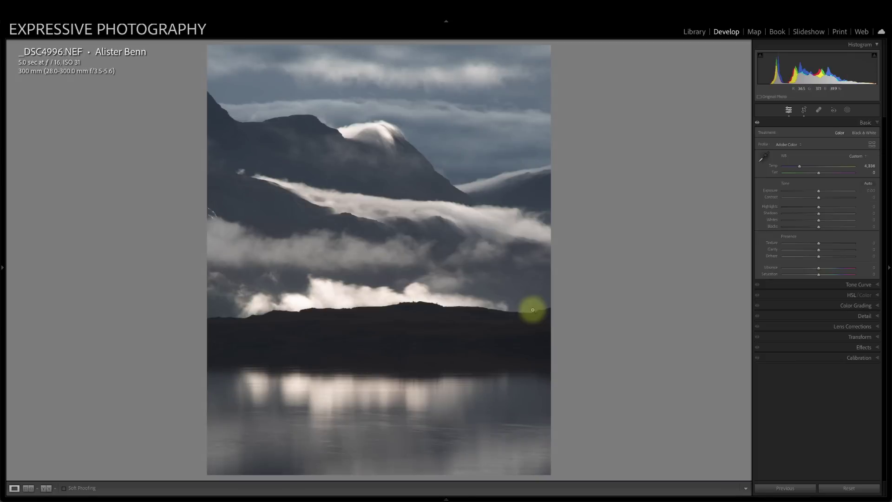
Step: Test darker and brighter exposures of the whole photo, and set the Exposure to −0.10
drag(820, 193, 816, 195)
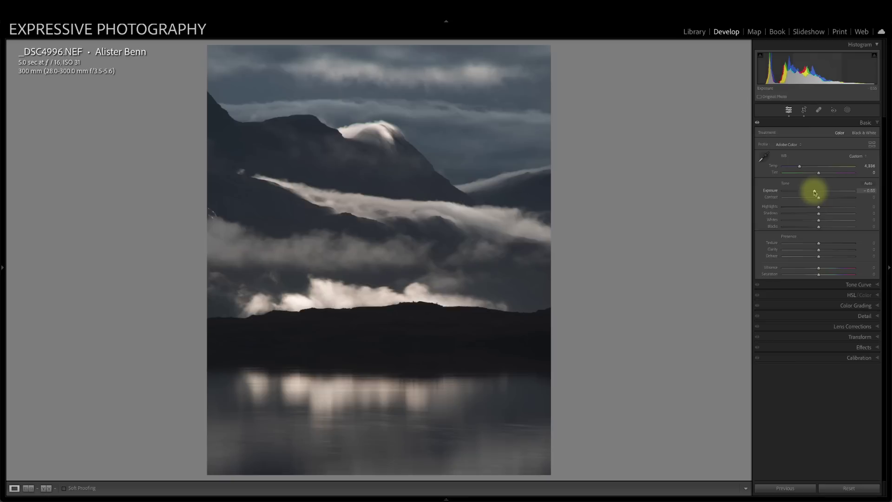
drag(815, 193, 820, 193)
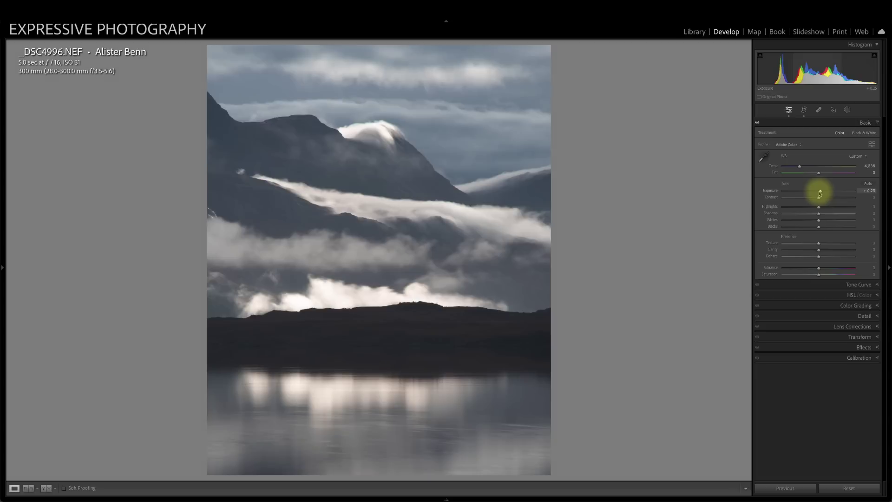
double_click(778, 192)
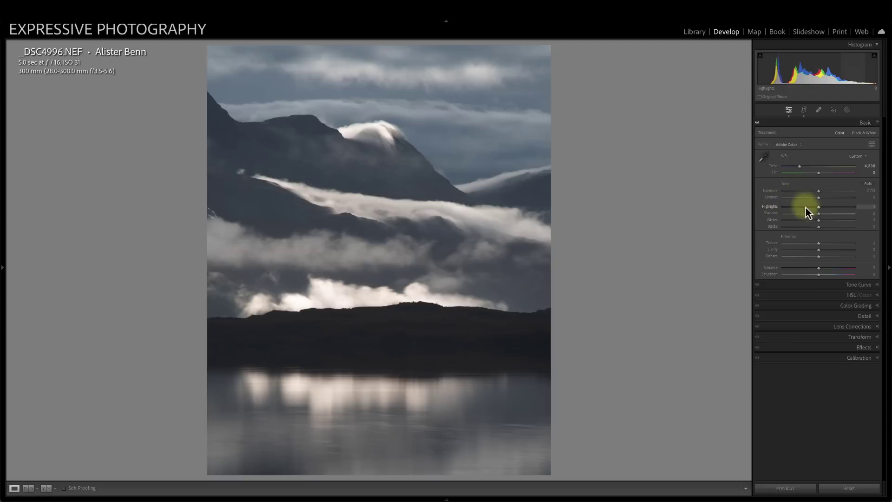
drag(821, 193, 820, 193)
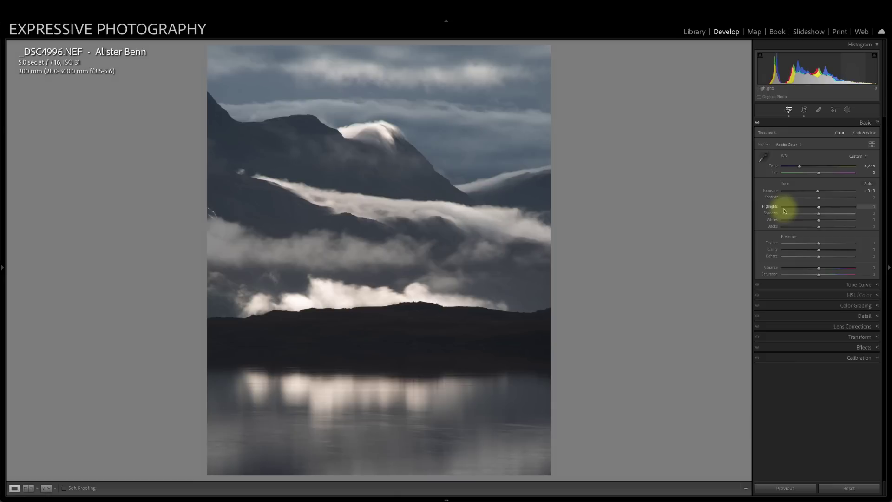
Step: Paint a small brush mask over the bright clouds just above the dark hill, lowering its Highlights to about −70
click(848, 110)
click(772, 175)
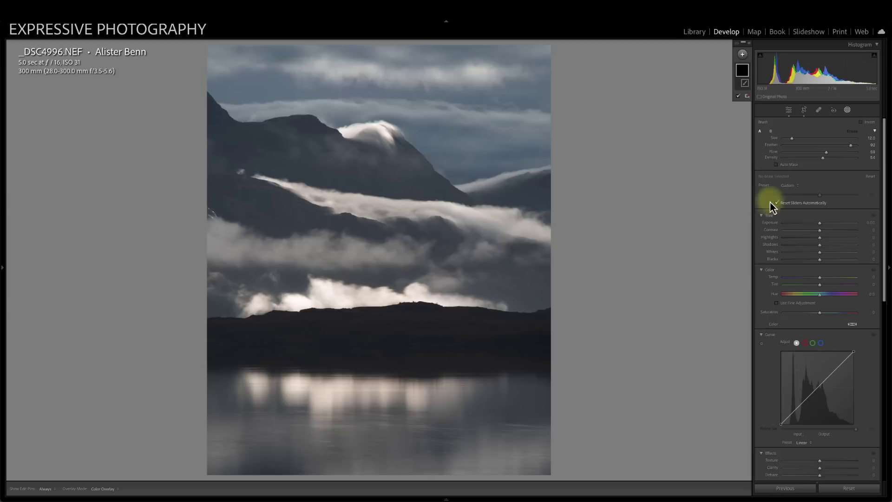
drag(812, 236, 810, 238)
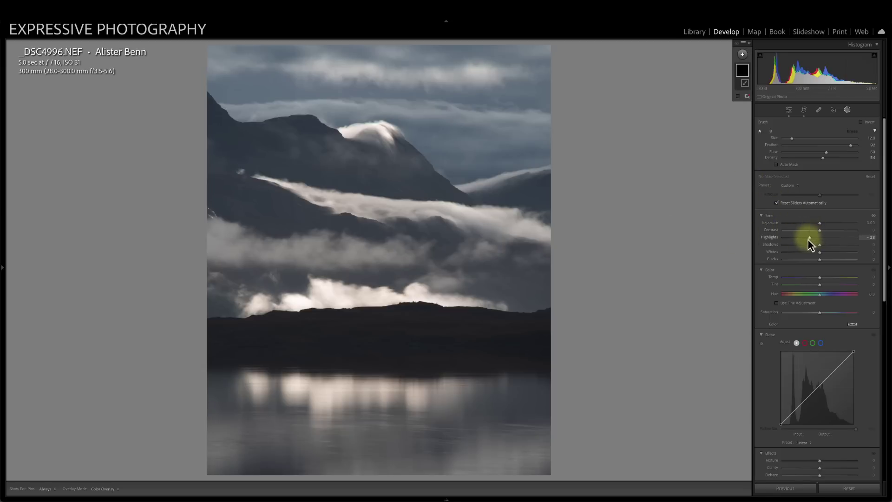
key(bracketleft)
key(bracketleft)
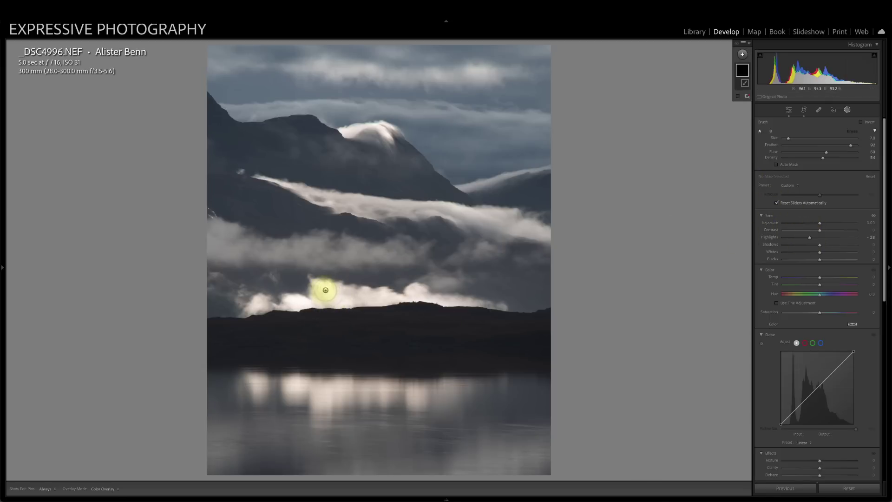
key(h)
mouse_move(323, 282)
mouse_down()
mouse_move(337, 303)
mouse_move(291, 301)
mouse_move(332, 299)
mouse_move(328, 282)
mouse_move(320, 299)
mouse_move(289, 299)
mouse_up()
key(h)
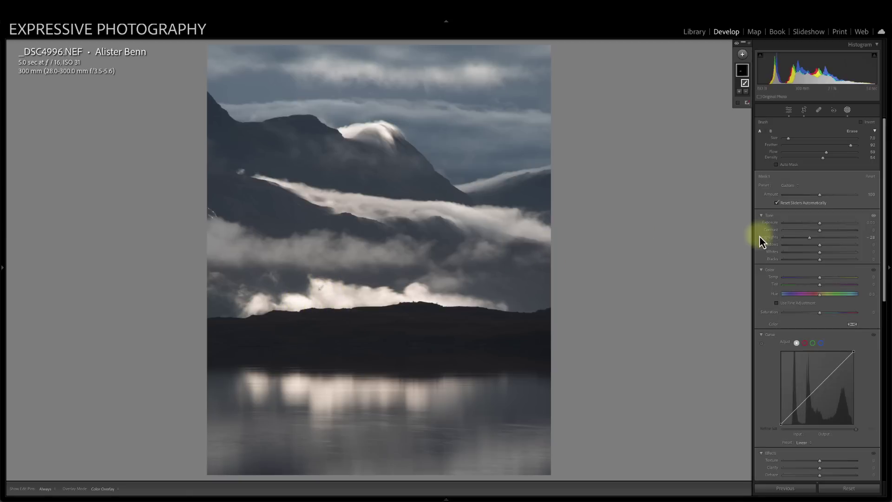
drag(813, 240, 793, 241)
mouse_move(375, 299)
mouse_down()
mouse_move(349, 299)
mouse_move(297, 273)
mouse_move(306, 299)
mouse_move(279, 292)
mouse_move(298, 297)
mouse_up()
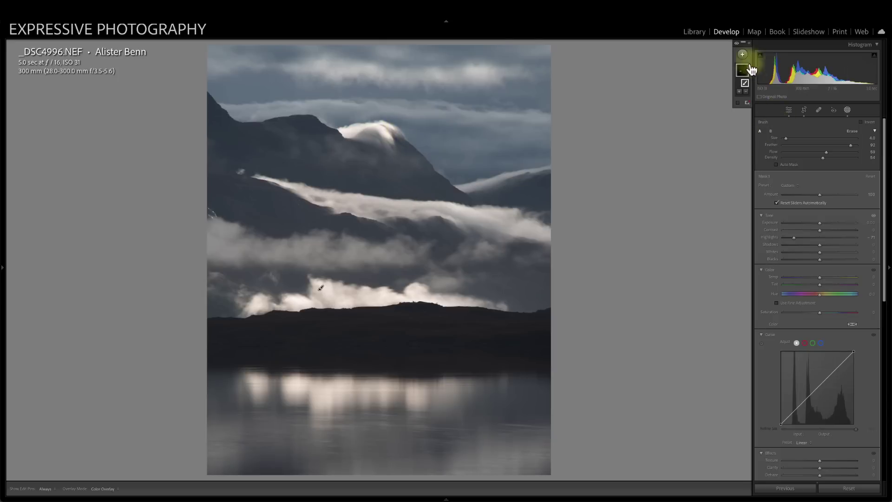
Step: Add a second brush mask with Shadows at 15 and paint it over the dark areas around the bright cloud bank
click(743, 54)
click(747, 122)
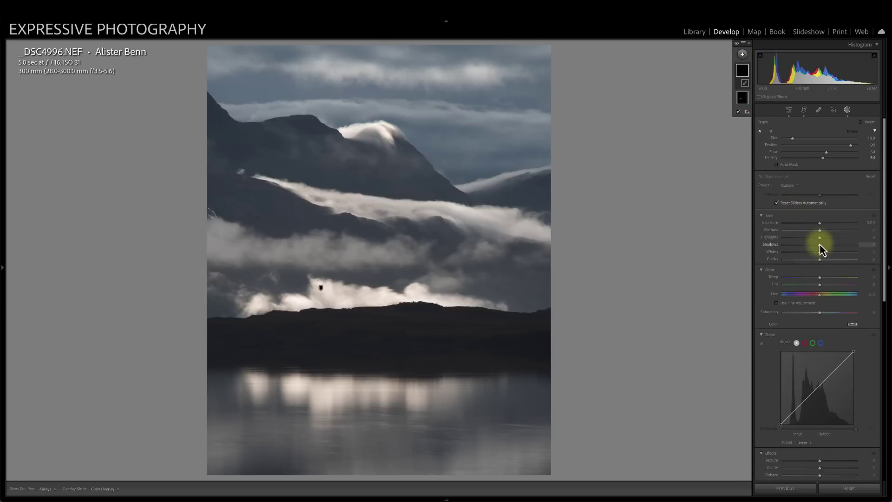
drag(824, 248, 827, 247)
key(h)
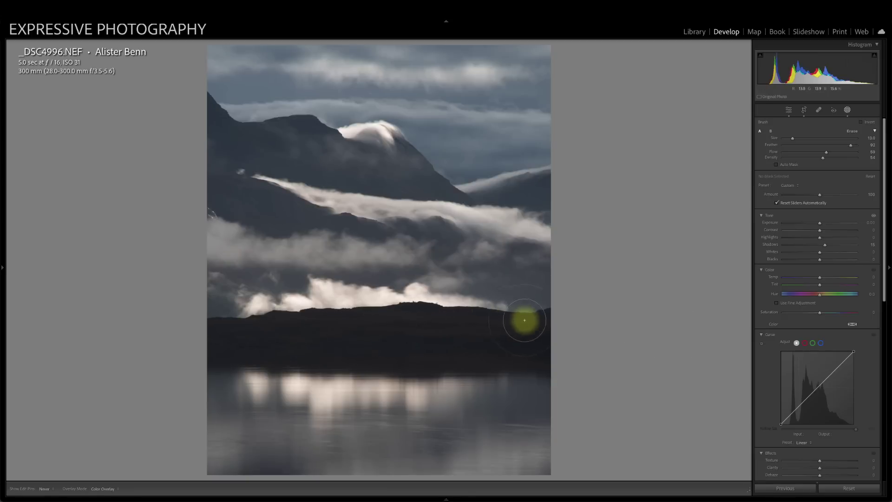
mouse_move(377, 265)
mouse_down()
mouse_move(365, 243)
mouse_move(228, 204)
mouse_move(437, 235)
mouse_move(409, 266)
mouse_move(534, 271)
mouse_move(326, 266)
mouse_up()
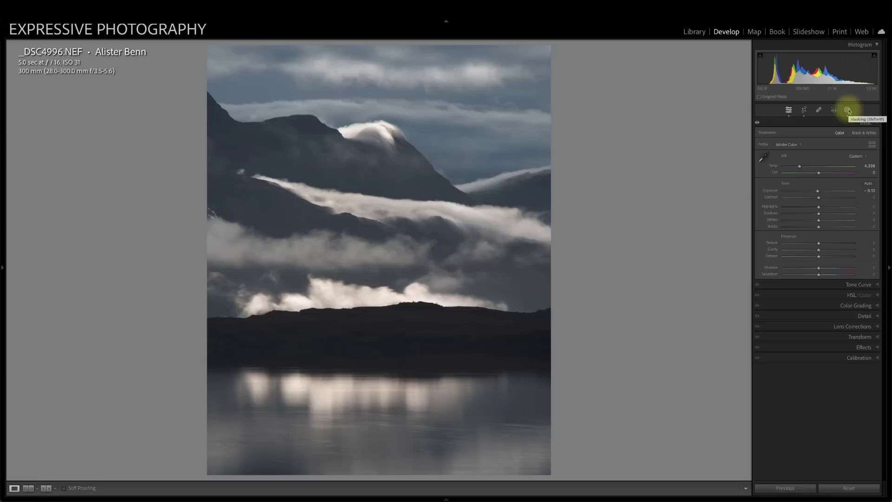
drag(819, 191, 819, 188)
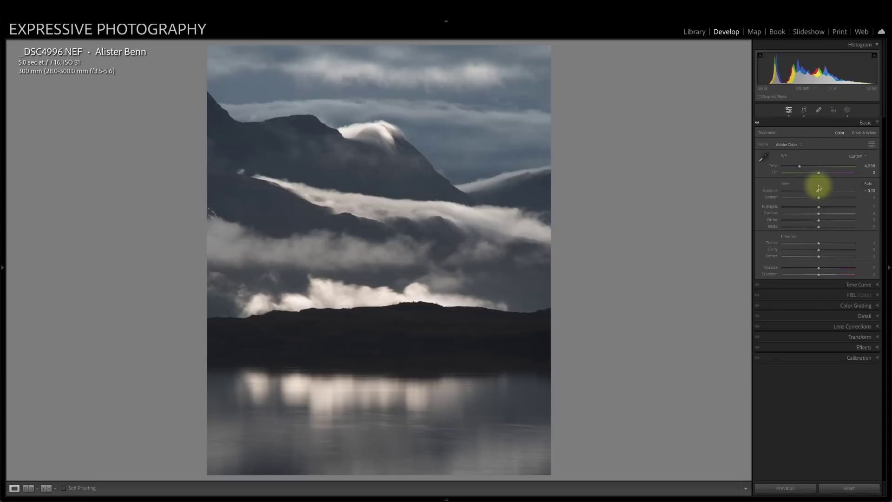